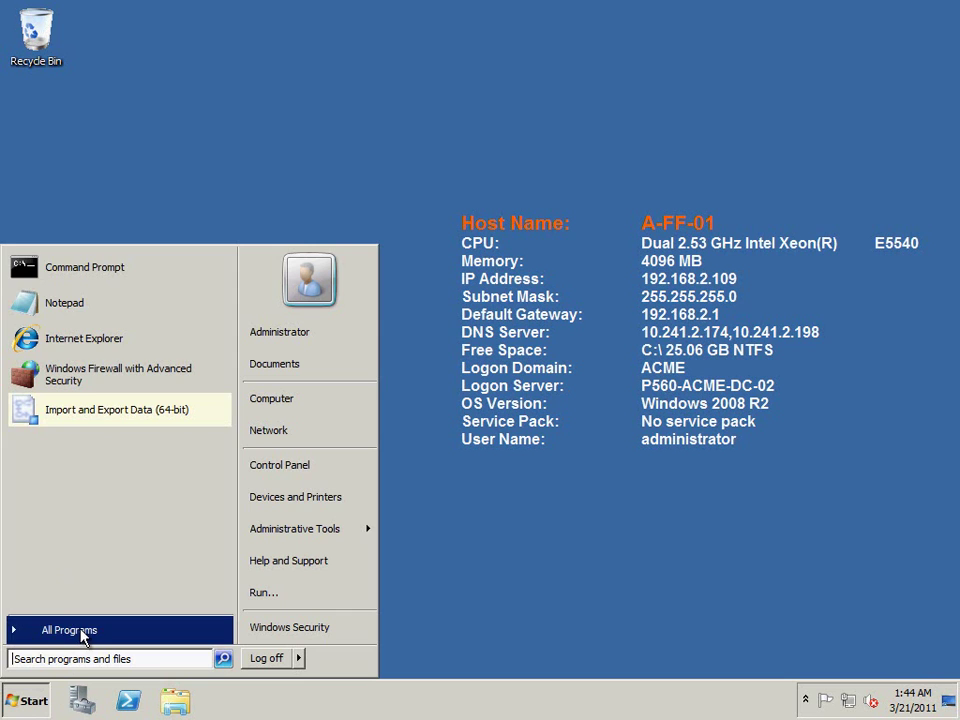
Step: Launch the Management Console maximized from All Programs and open Server Management's Add Servers page
click(82, 632)
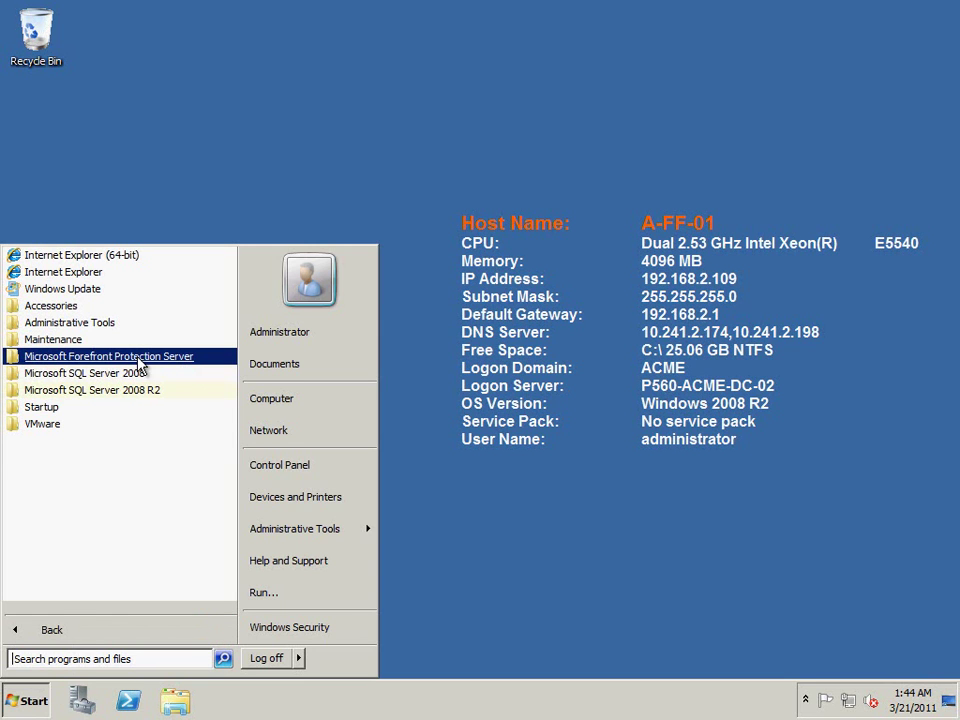
mouse_move(140, 362)
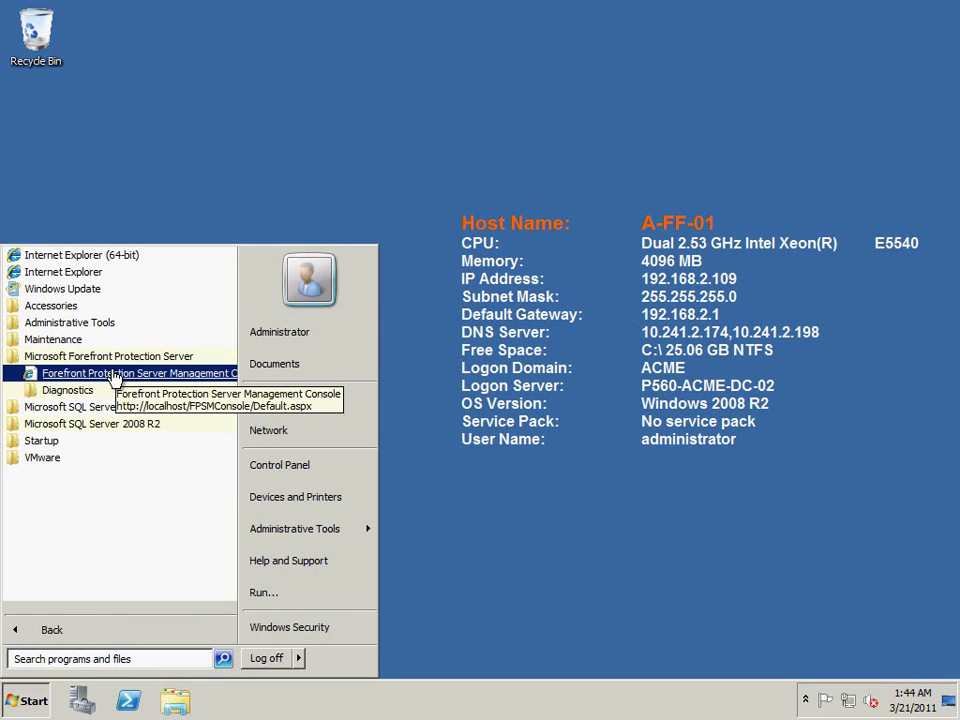
click(117, 377)
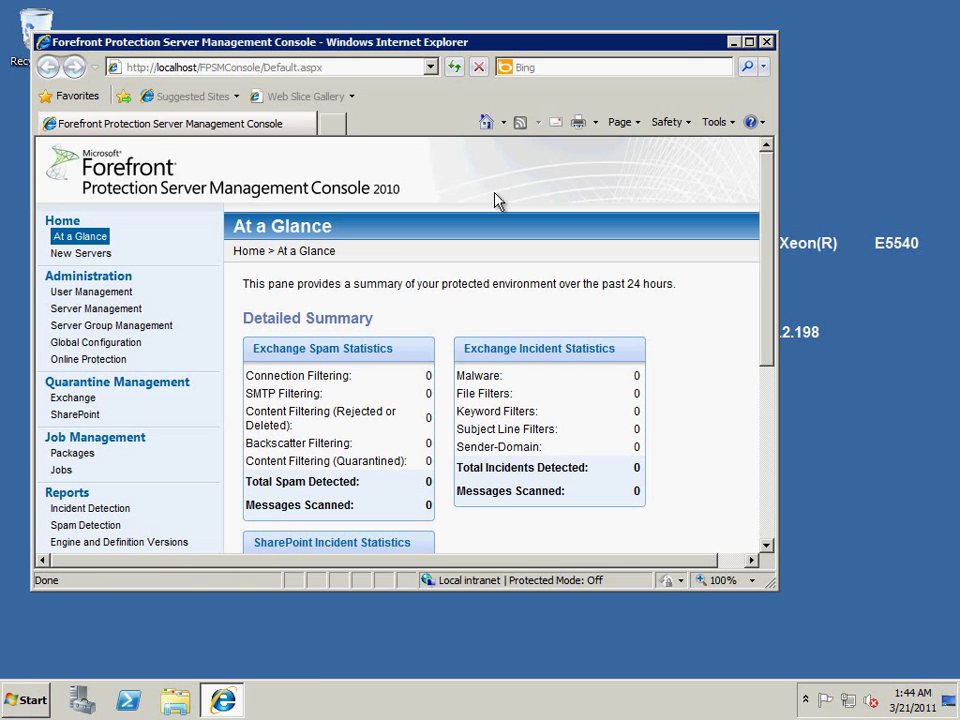
click(749, 43)
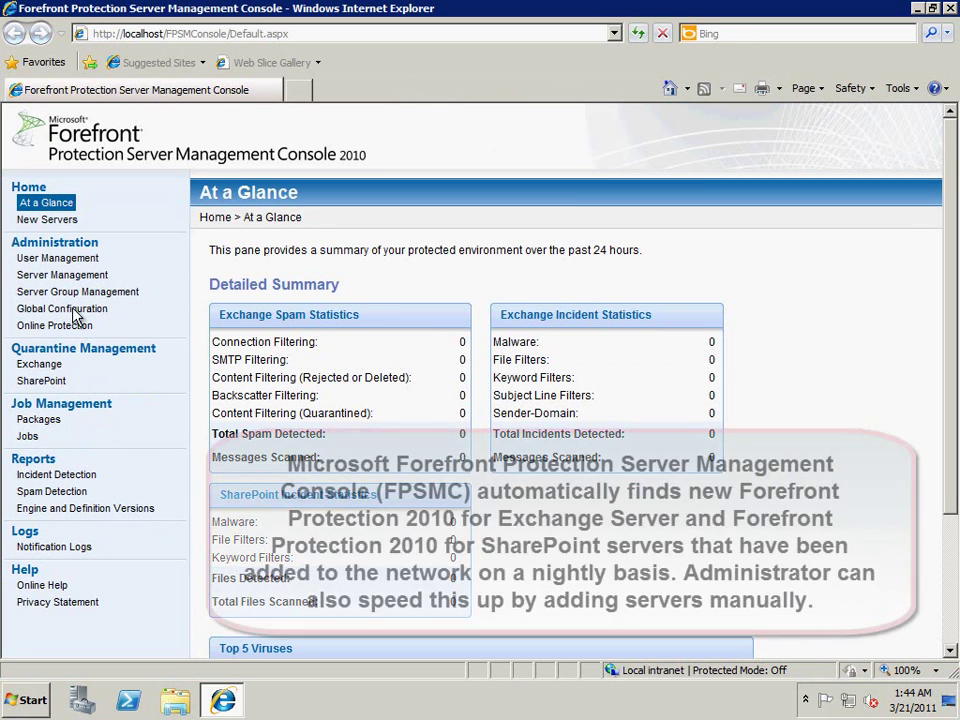
click(77, 276)
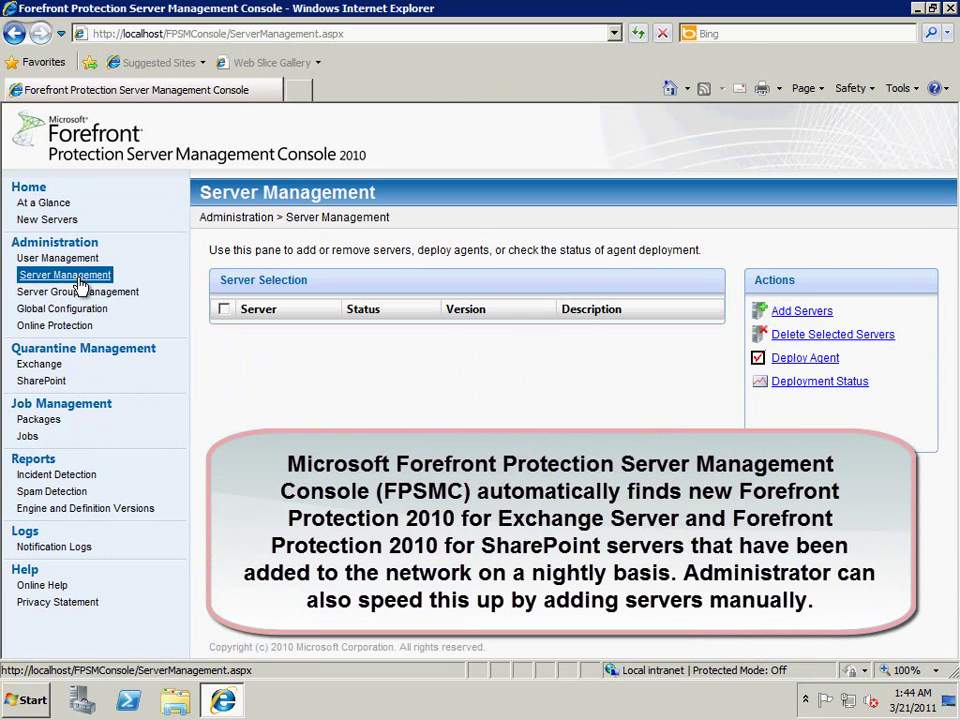
click(800, 316)
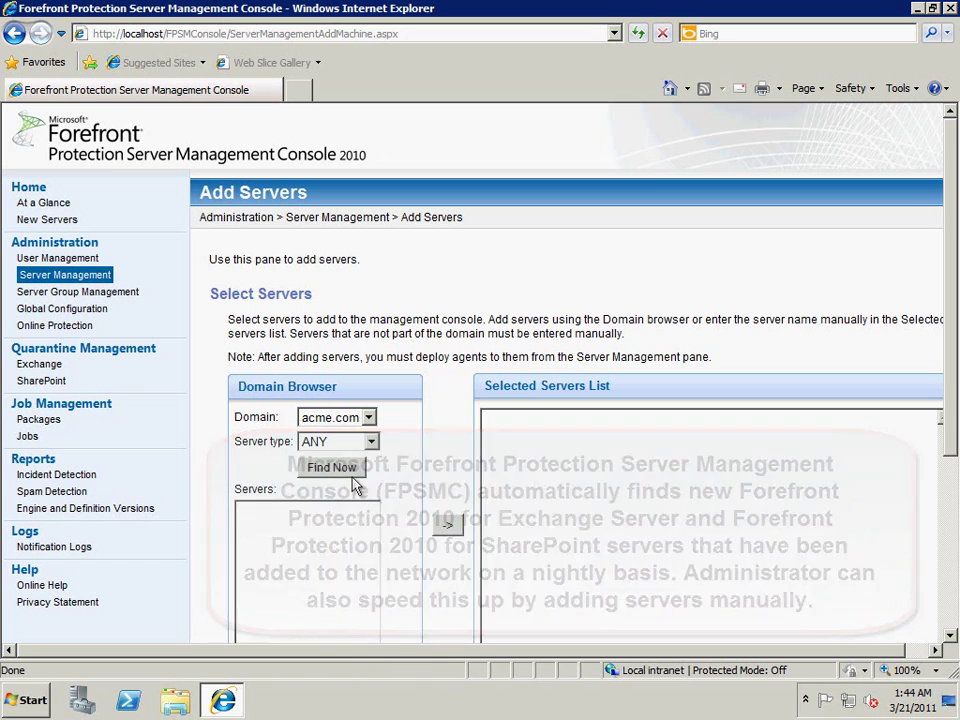
Step: Search acme.com, move the four found servers from A-EXCHHUB01 onward into the selection, and save
click(332, 470)
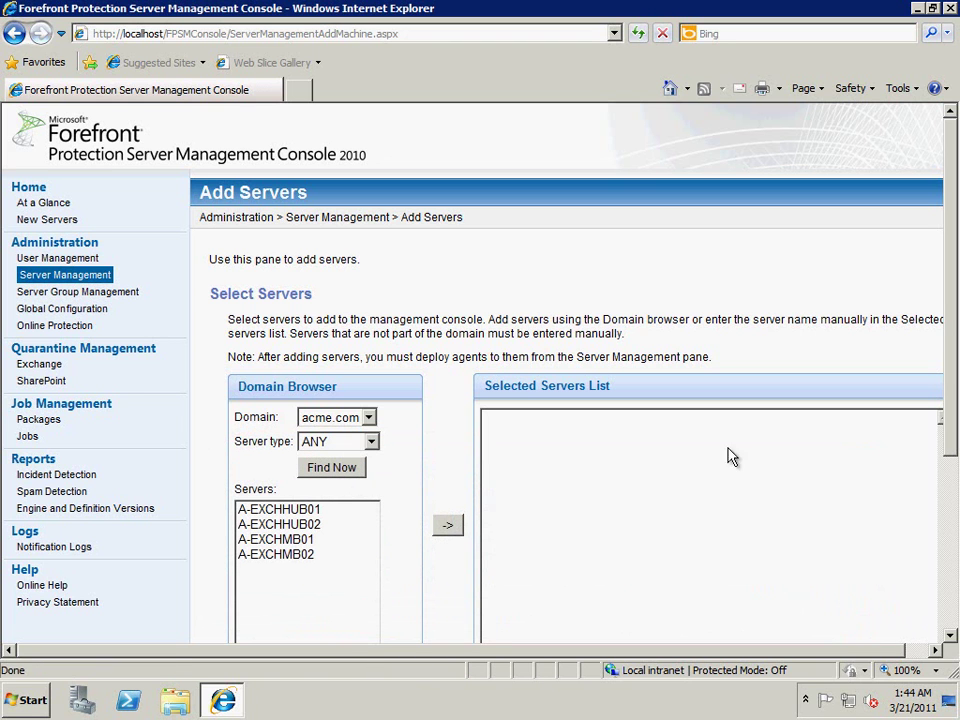
drag(949, 420, 948, 505)
scroll(948, 505, down, 3)
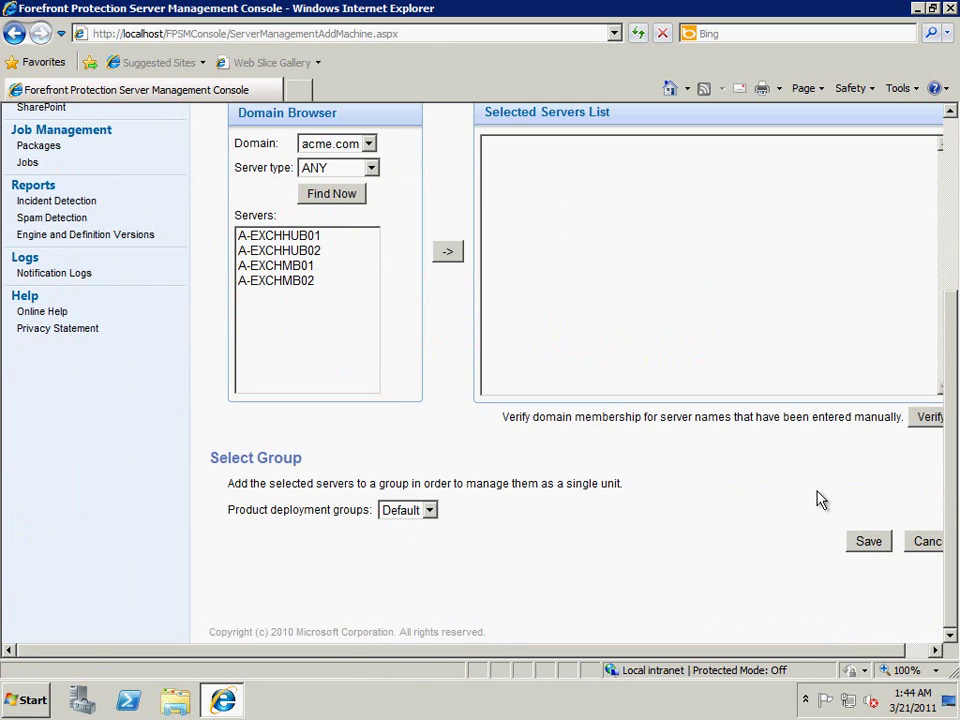
click(278, 236)
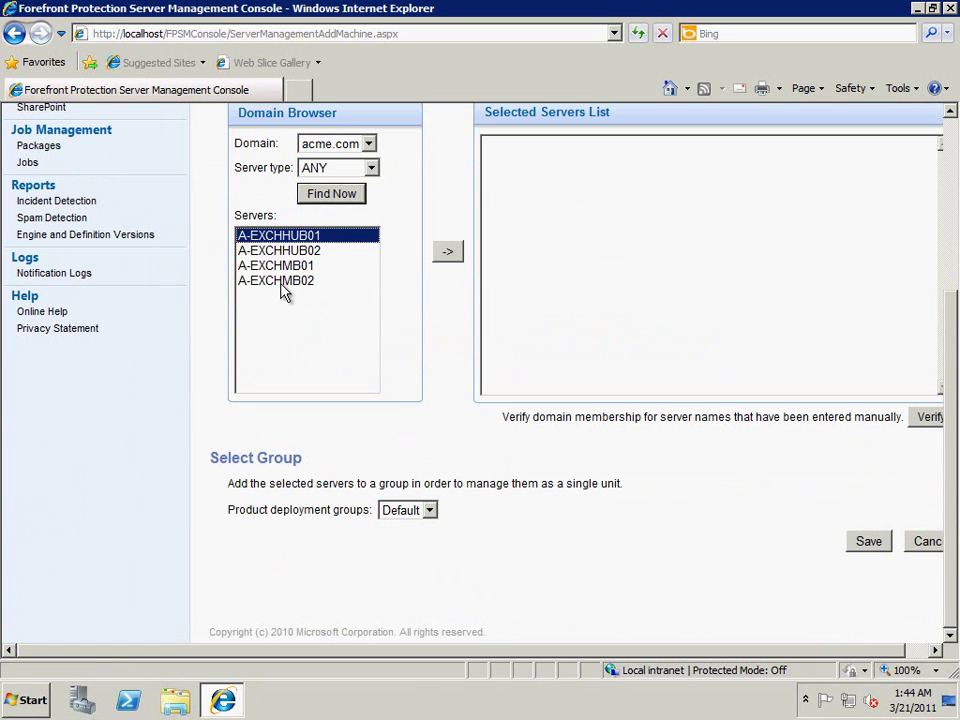
shift+click(282, 283)
click(448, 252)
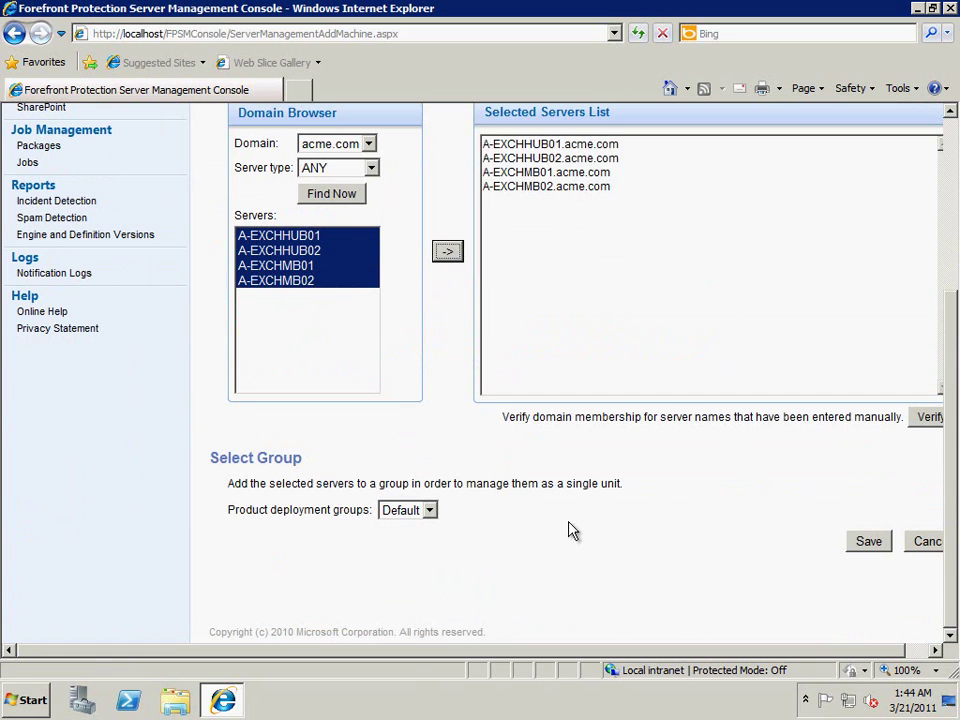
click(900, 652)
drag(950, 520, 915, 498)
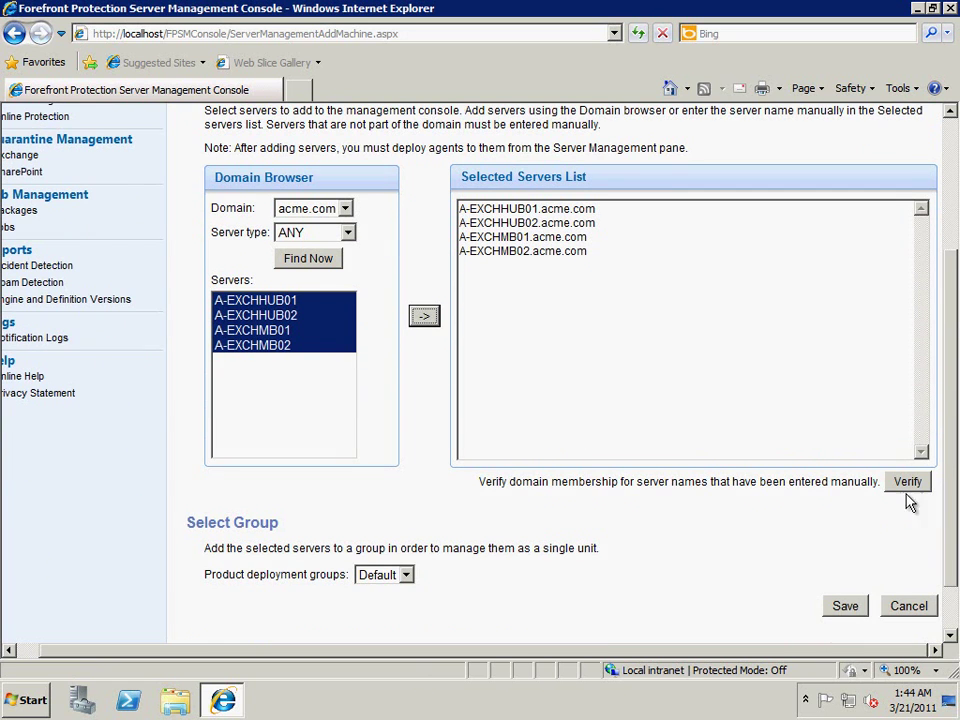
click(847, 607)
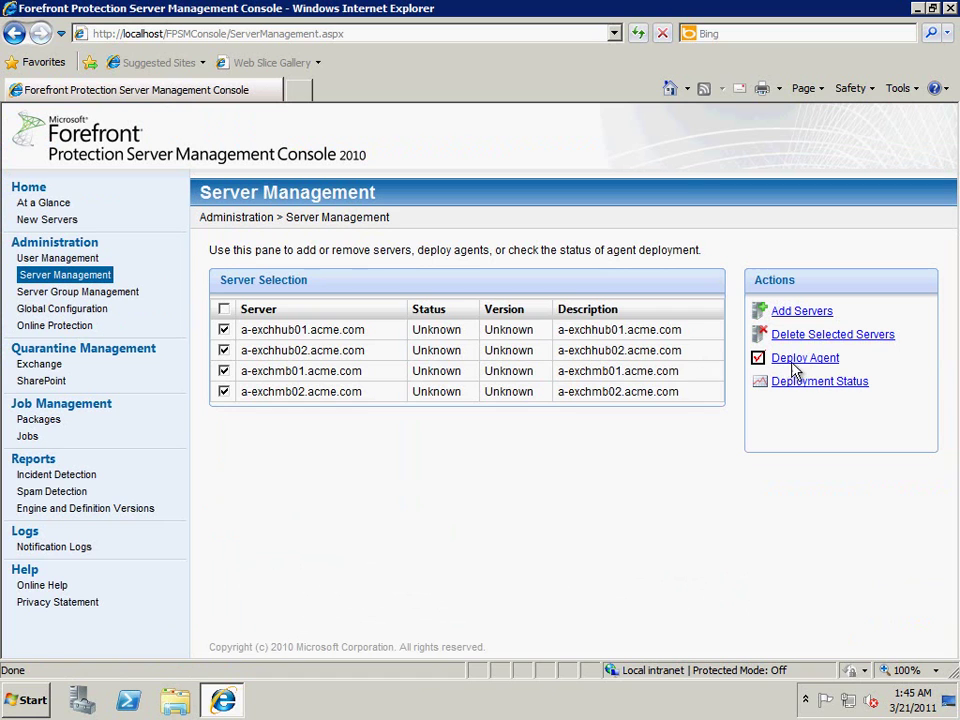
Step: Deploy agents to all four checked servers using one shared domain administrator username and password
click(224, 310)
click(800, 362)
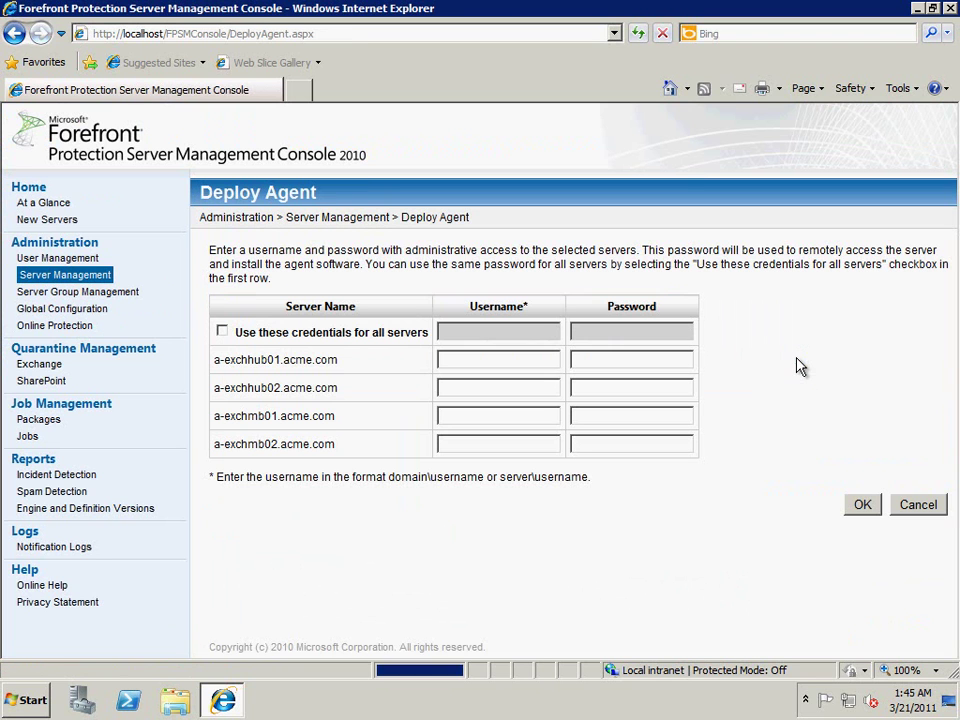
click(222, 331)
click(480, 331)
text(acme)
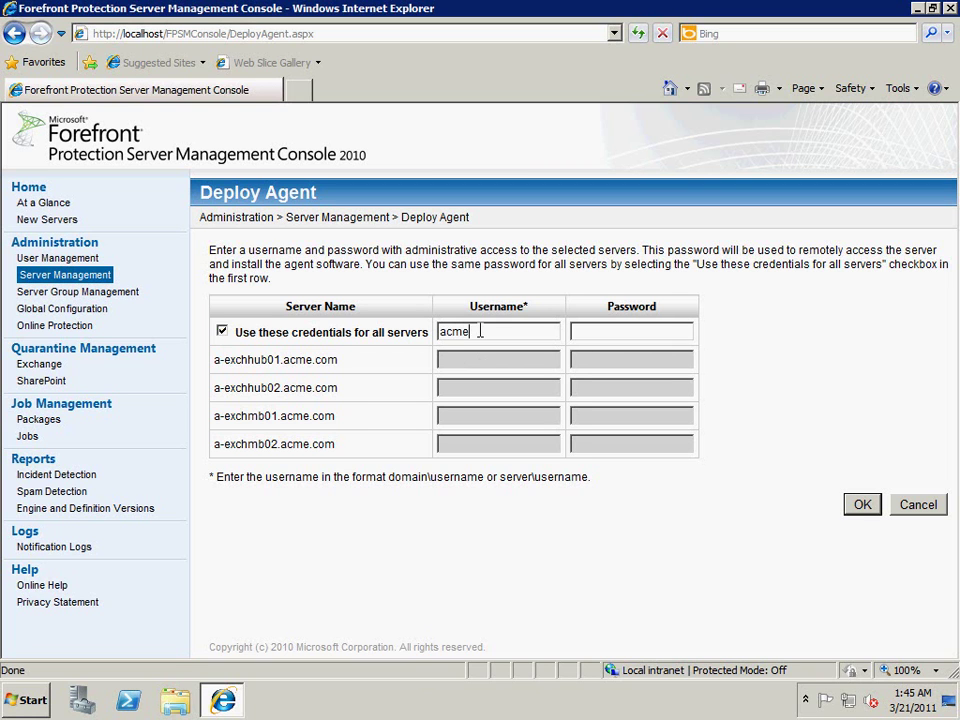
text(\administrator•••)
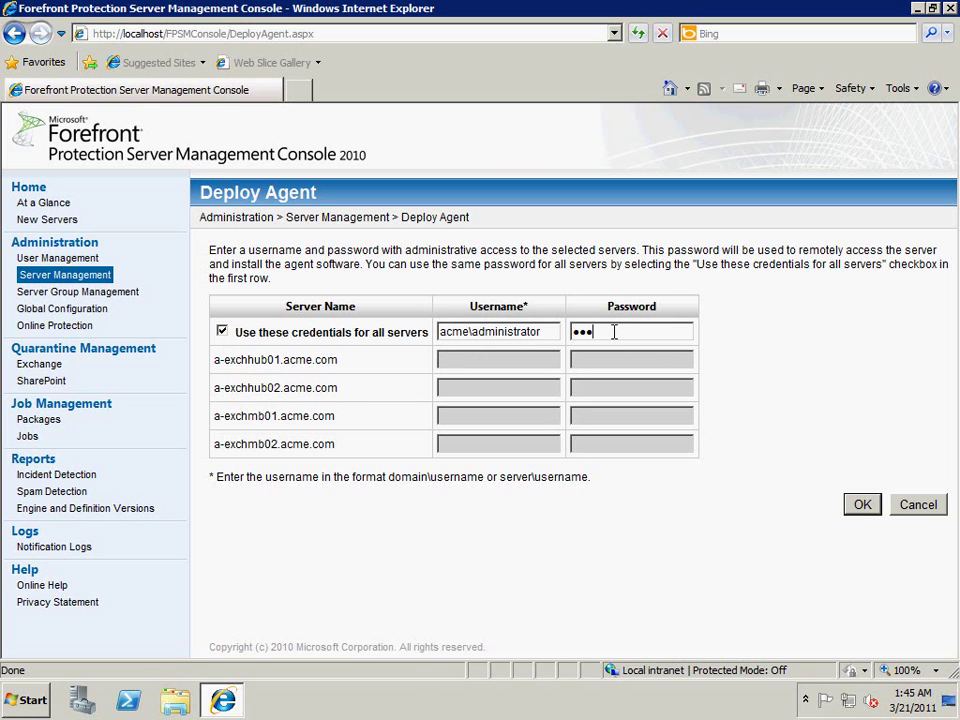
text(••)
click(858, 506)
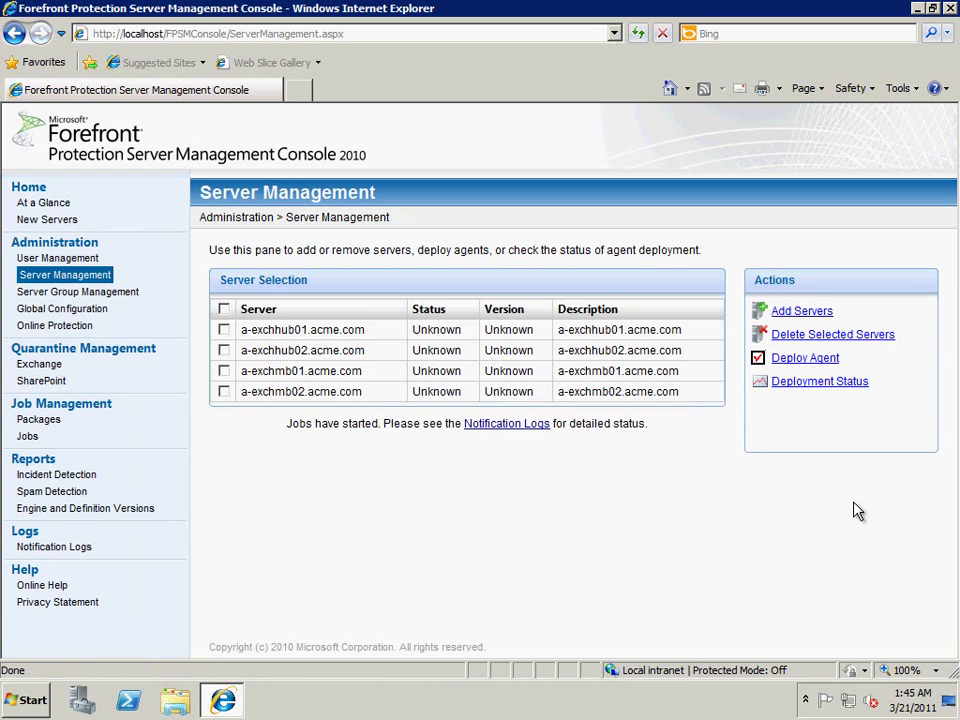
Step: Refresh until every server shows version 11.0.0677.0, then go to the Jobs page
click(639, 36)
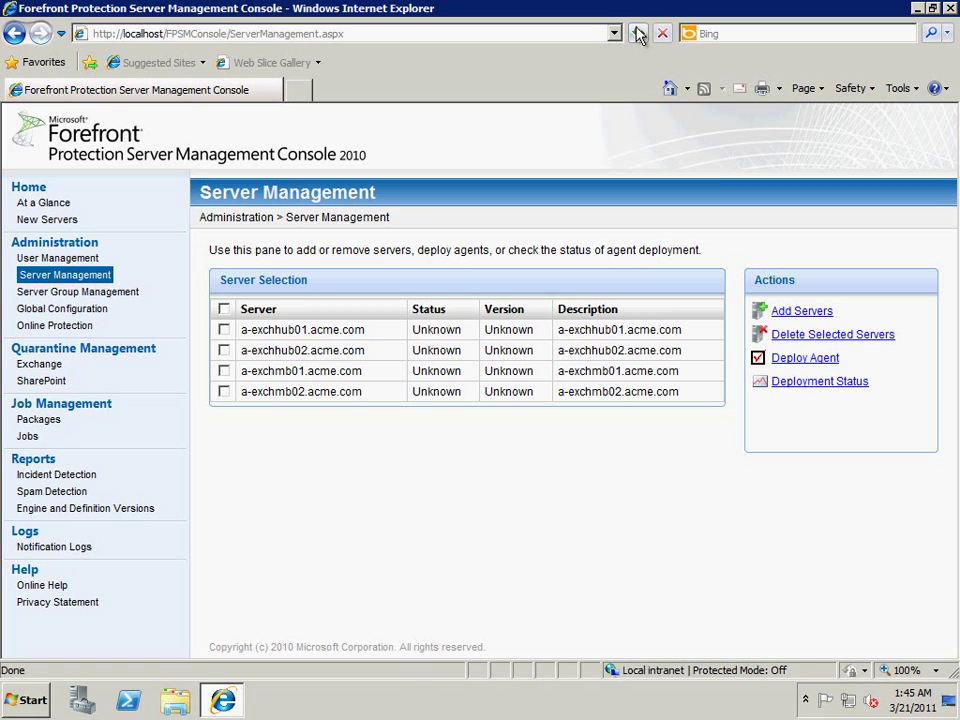
click(638, 36)
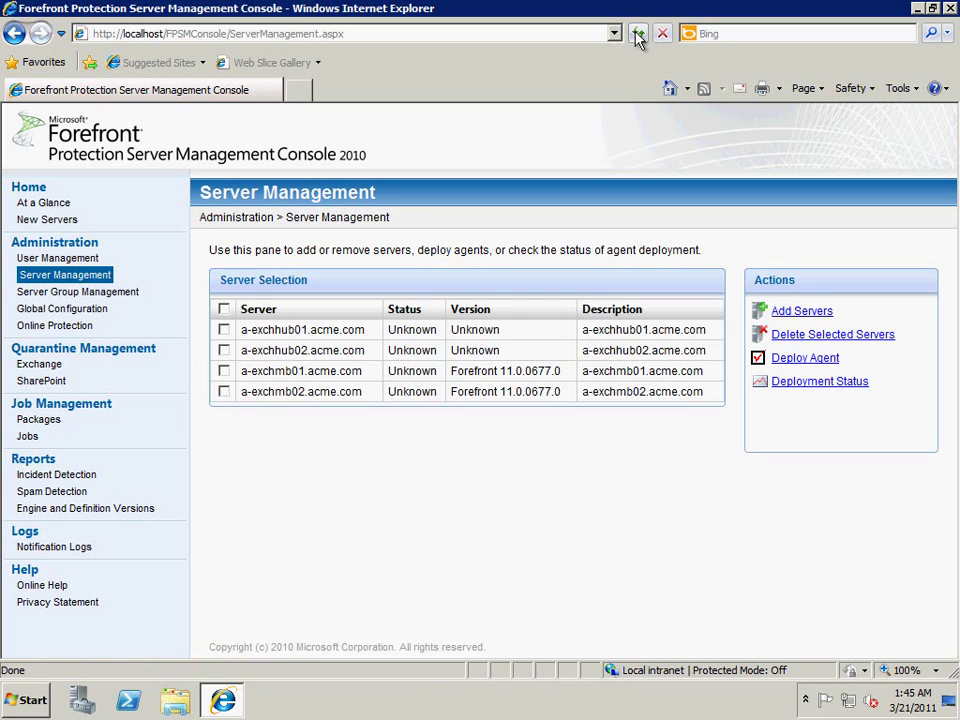
click(638, 36)
click(638, 36)
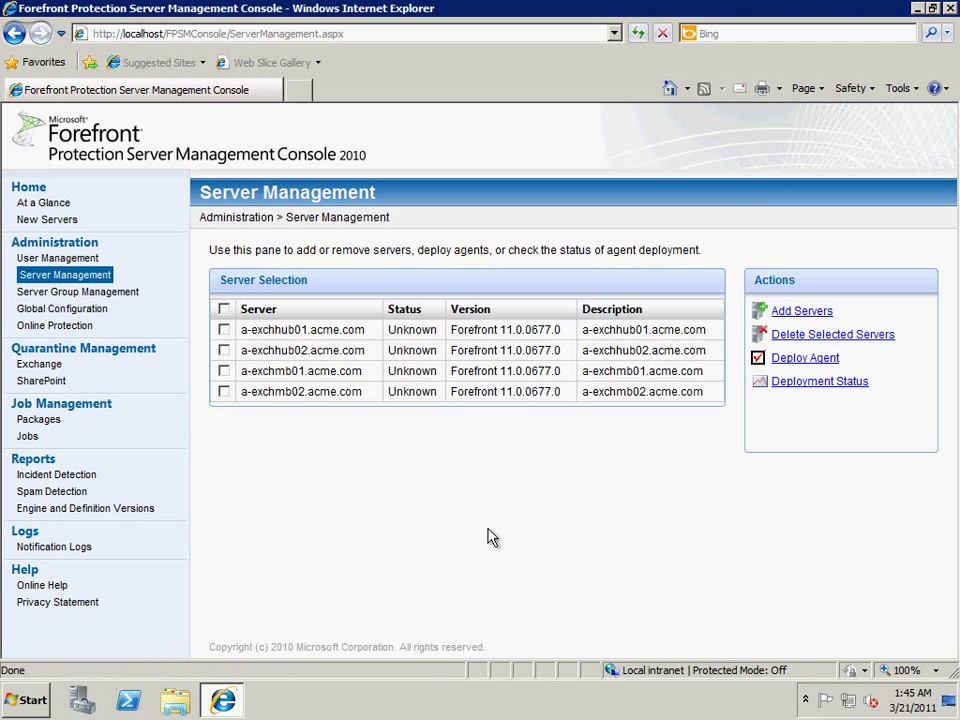
click(27, 438)
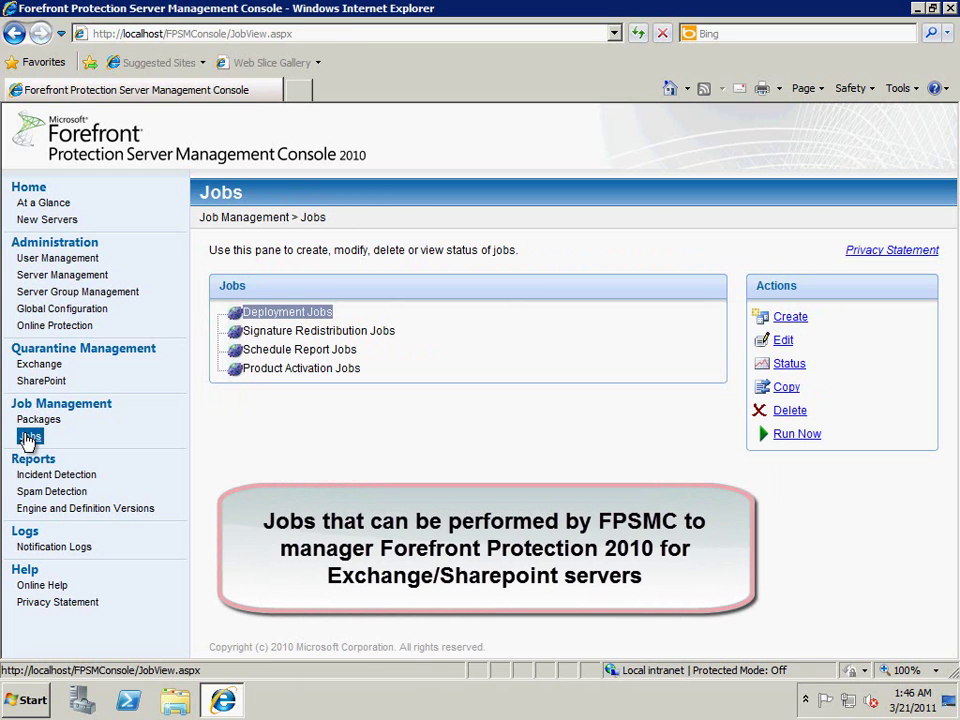
Step: Create a Product Activation job named 'activate forefront' with Activate product ticked
click(274, 370)
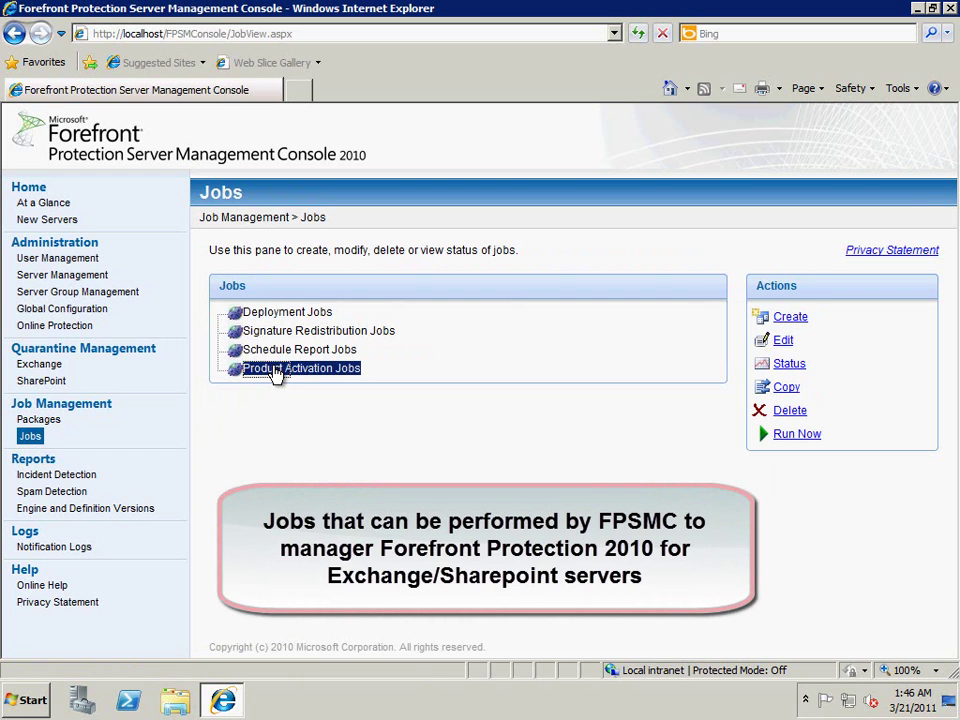
click(784, 326)
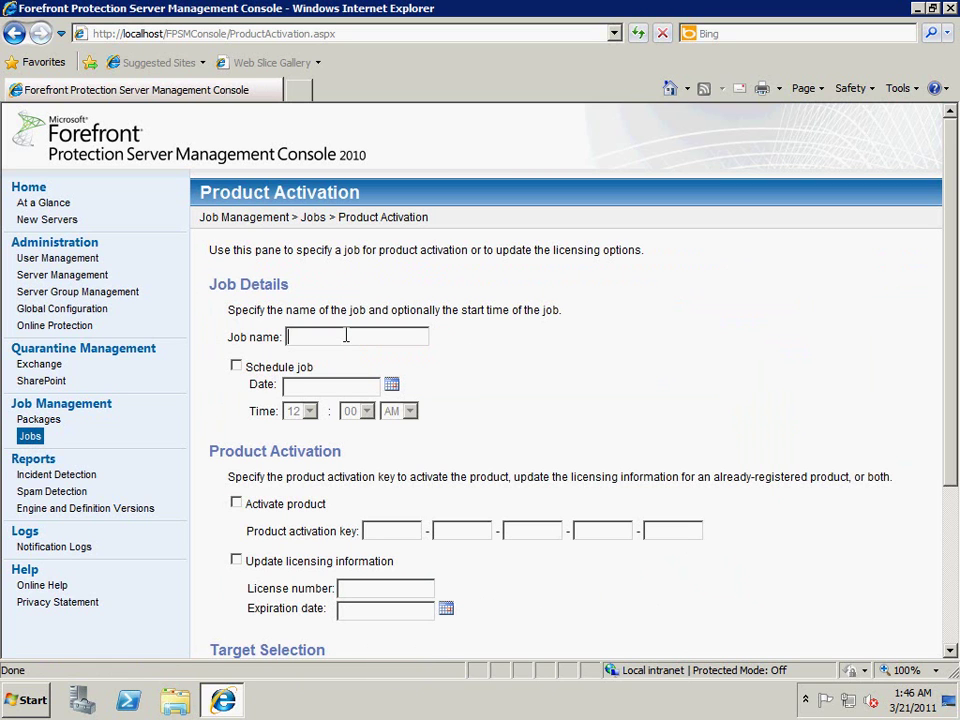
text(activate forefront)
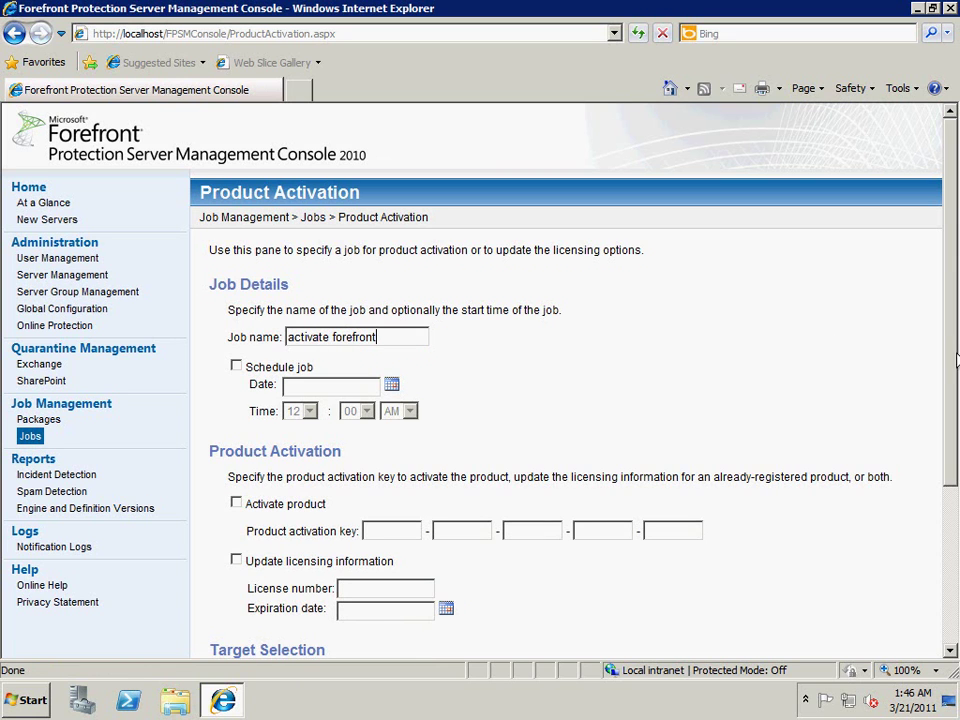
drag(952, 310, 952, 413)
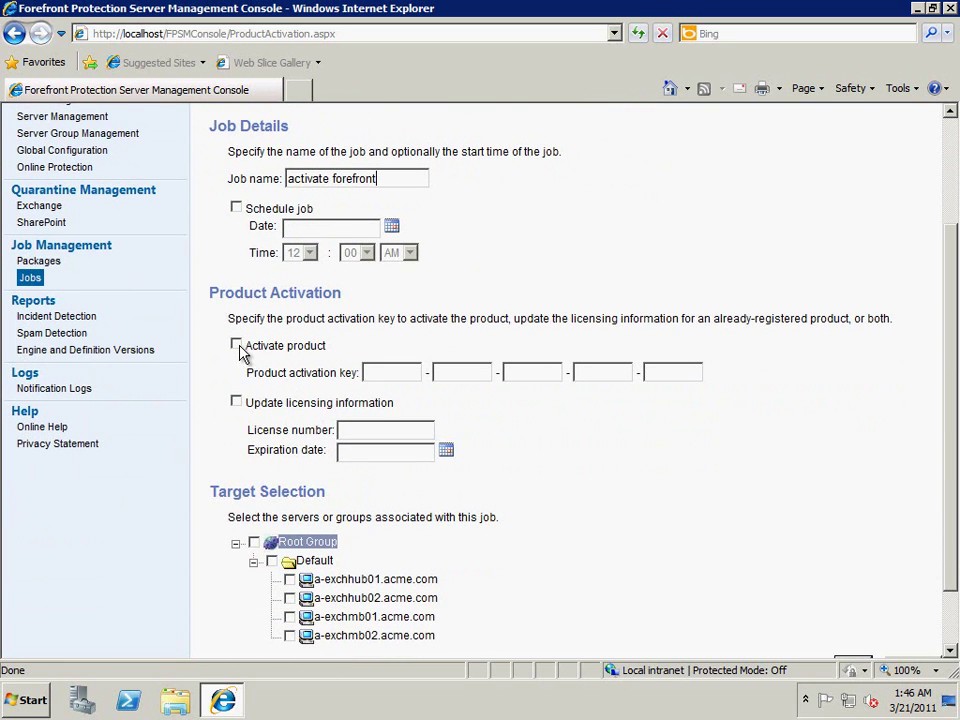
click(377, 374)
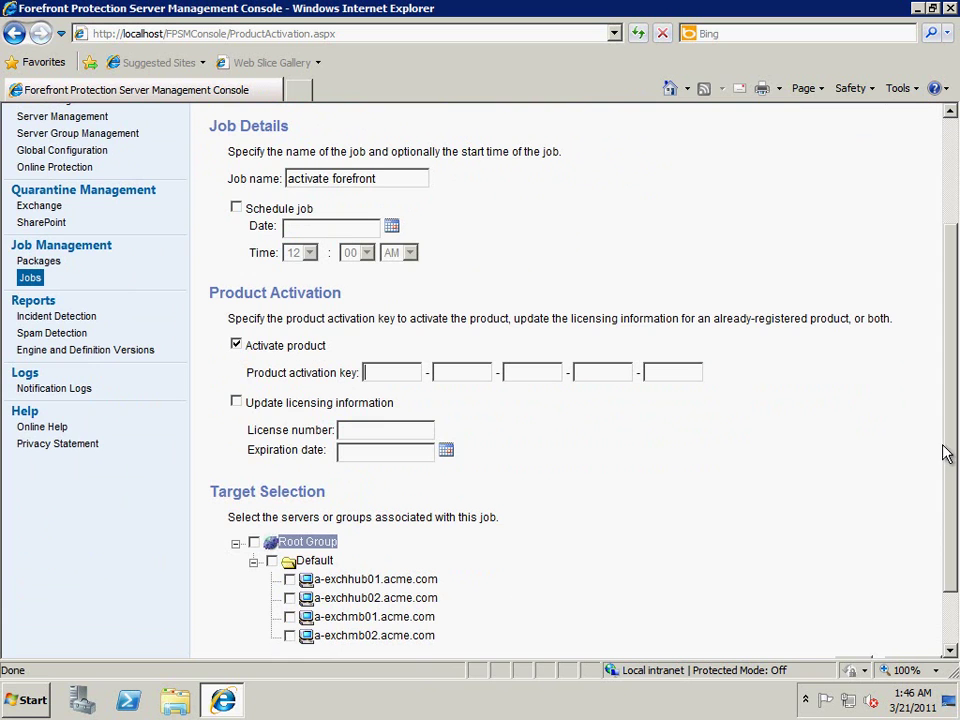
Step: Enable licensing update expiring 6 January 2012, target the Default server group, and save the job
drag(945, 450, 953, 516)
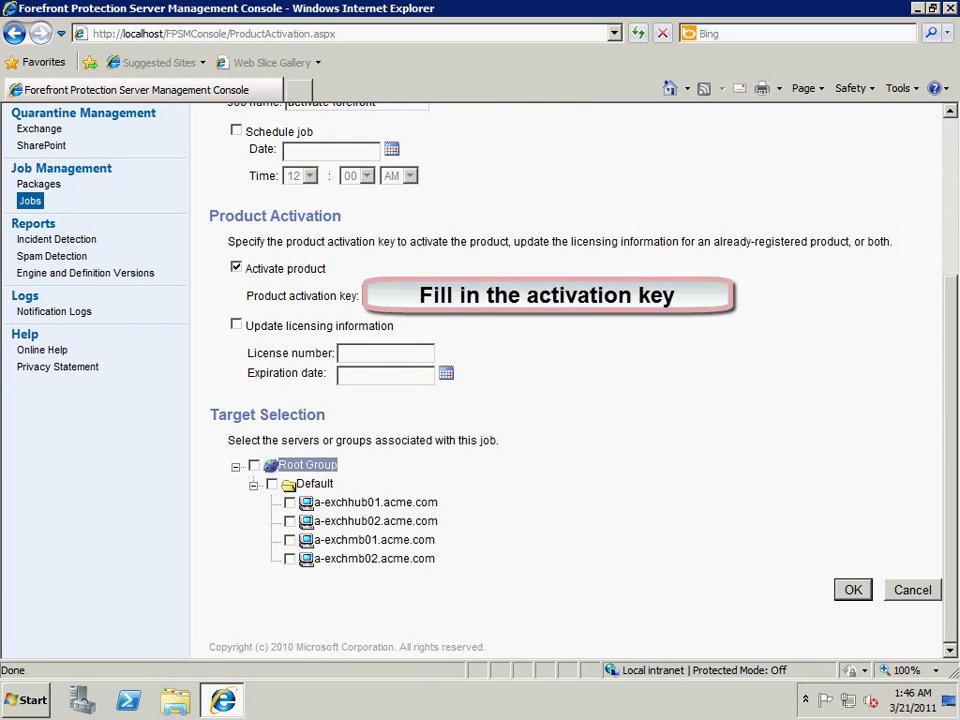
click(236, 328)
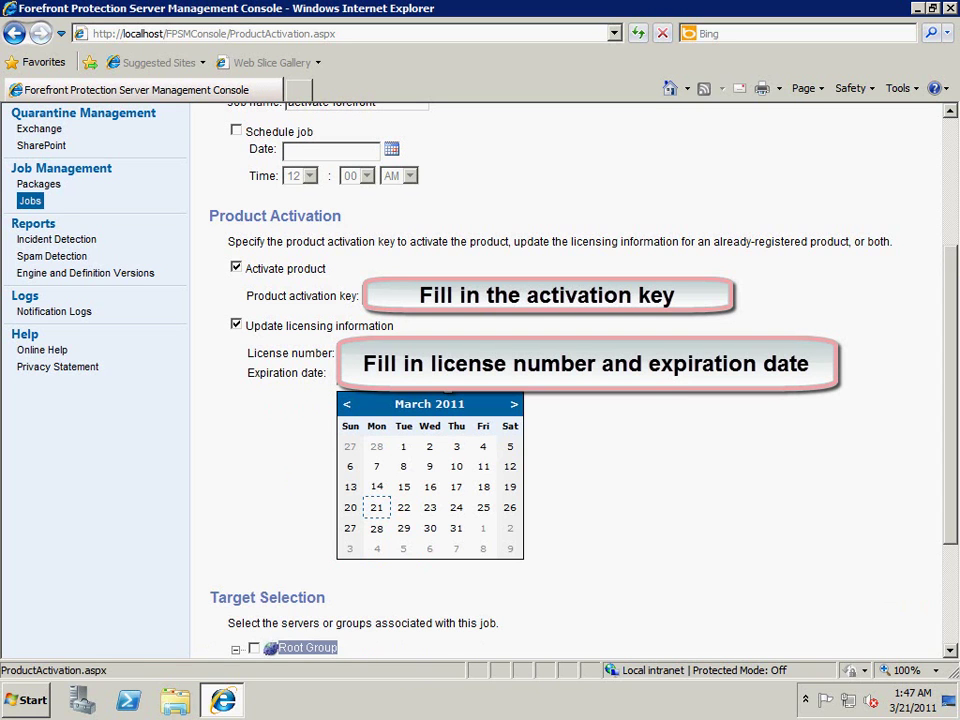
click(513, 405)
click(513, 405)
click(513, 405)
click(513, 405)
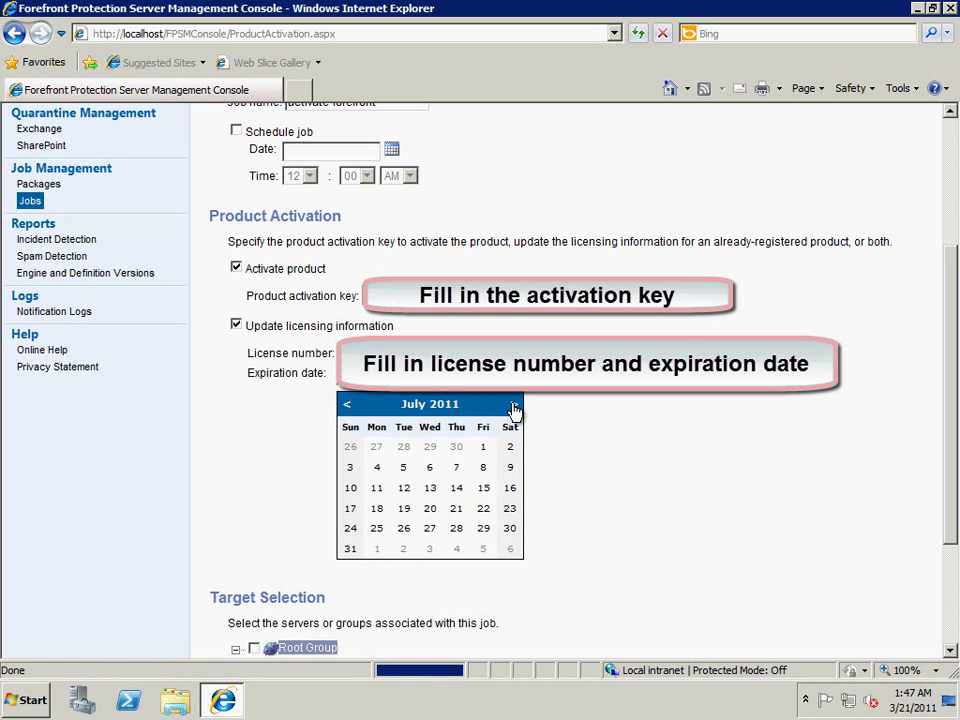
click(513, 405)
click(513, 405)
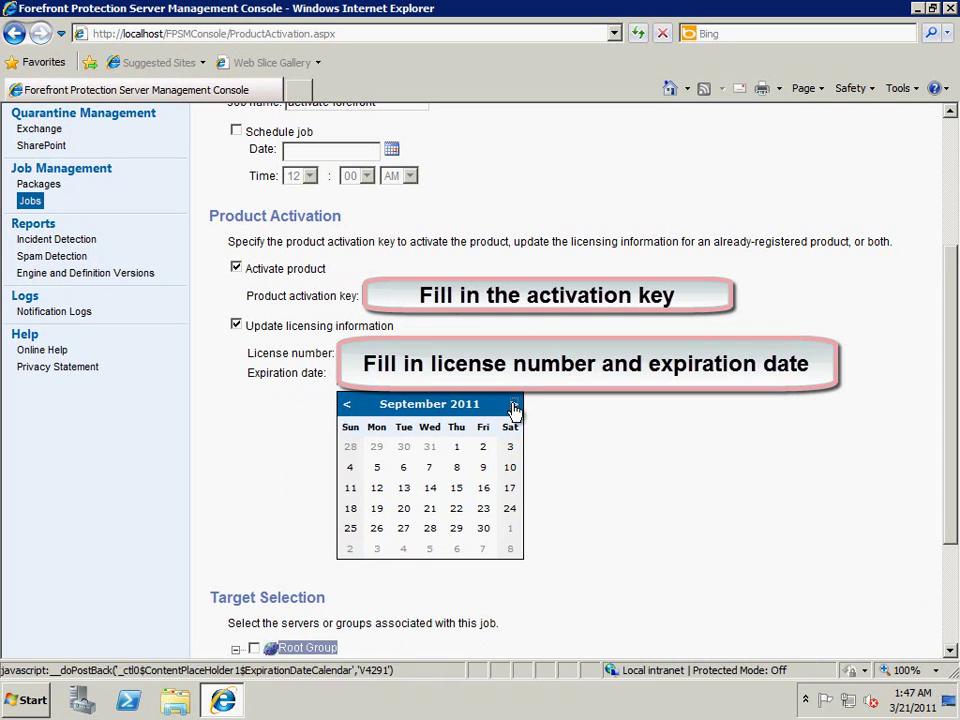
click(513, 405)
click(513, 405)
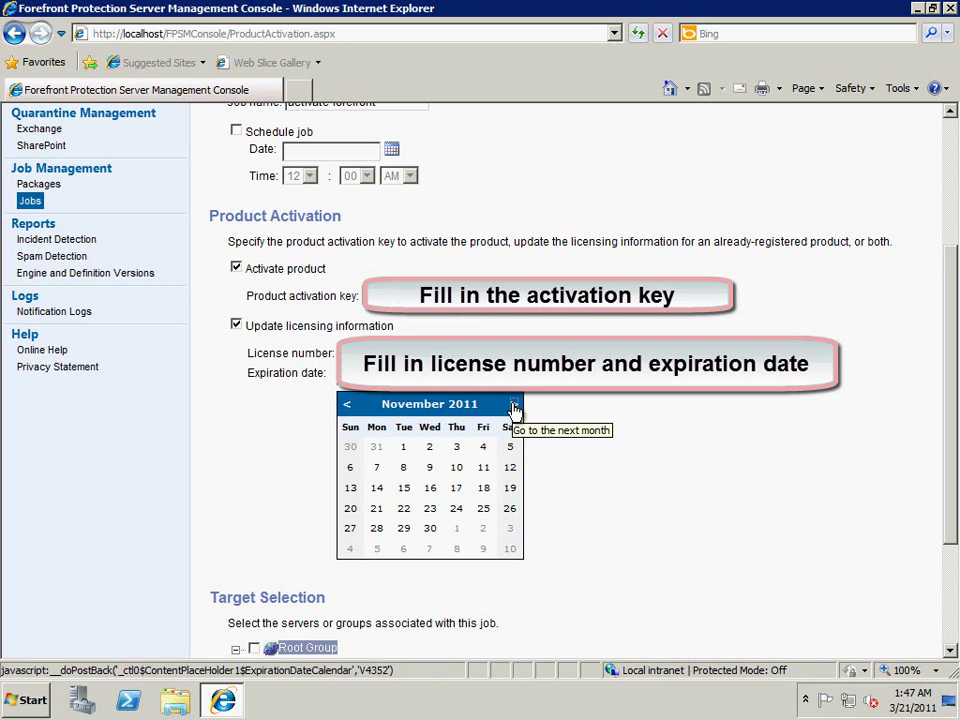
click(513, 405)
click(513, 405)
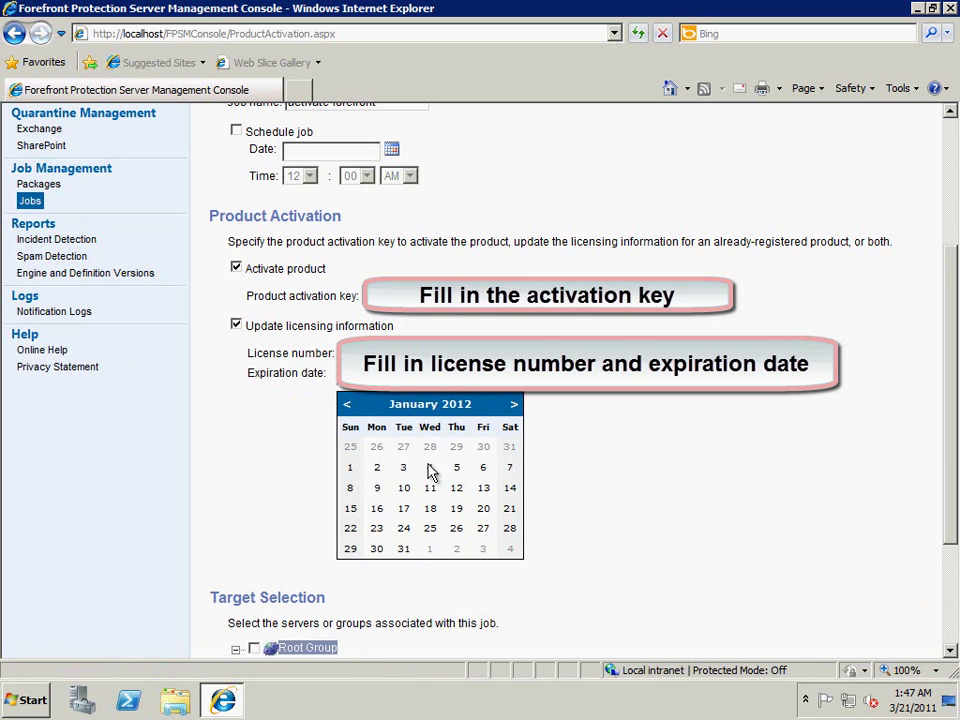
click(482, 470)
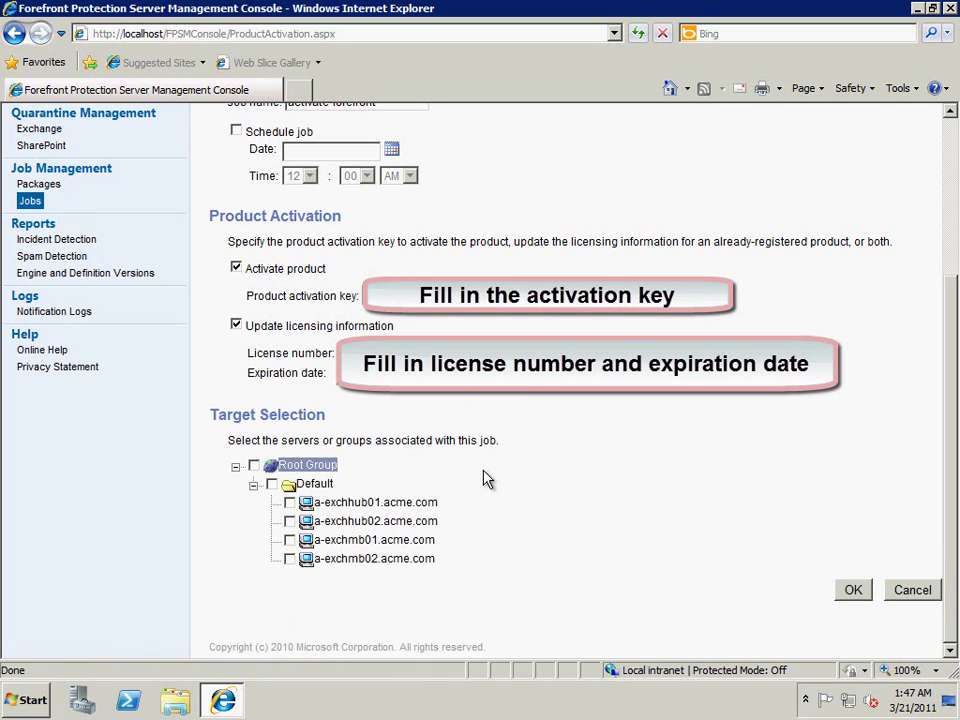
click(271, 484)
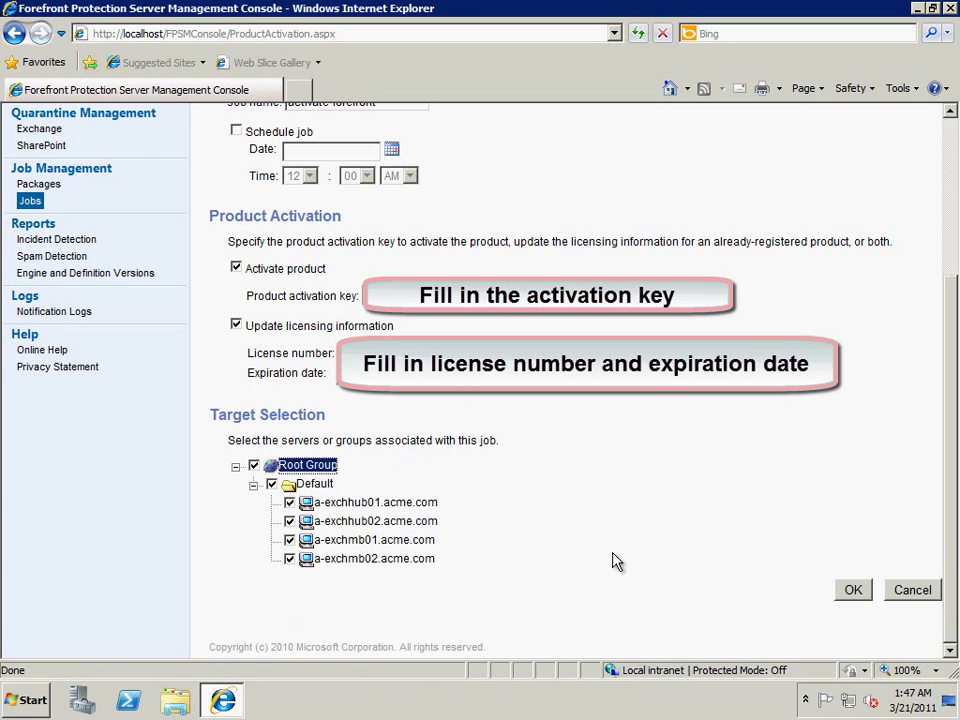
click(853, 591)
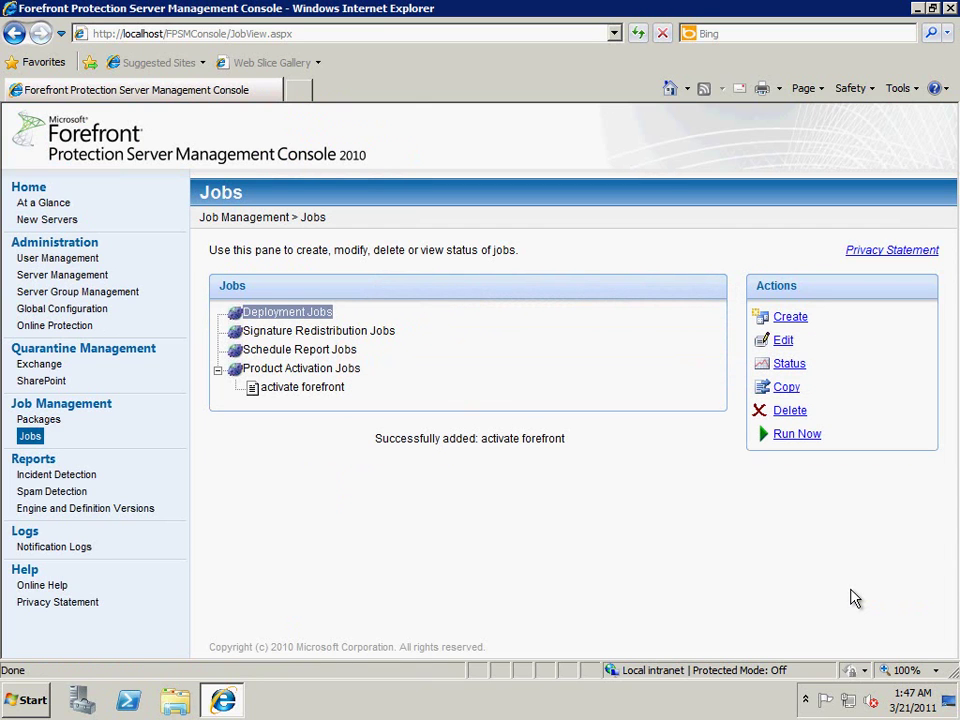
Step: Run the 'activate forefront' job now on all servers, then open the Notification Logs
click(312, 389)
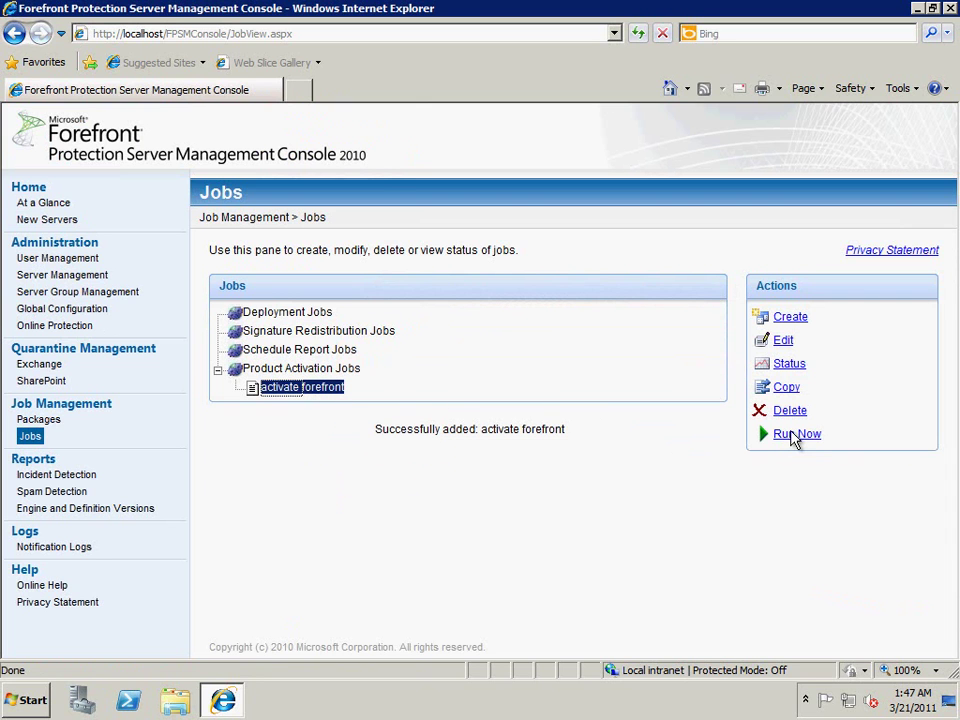
click(793, 437)
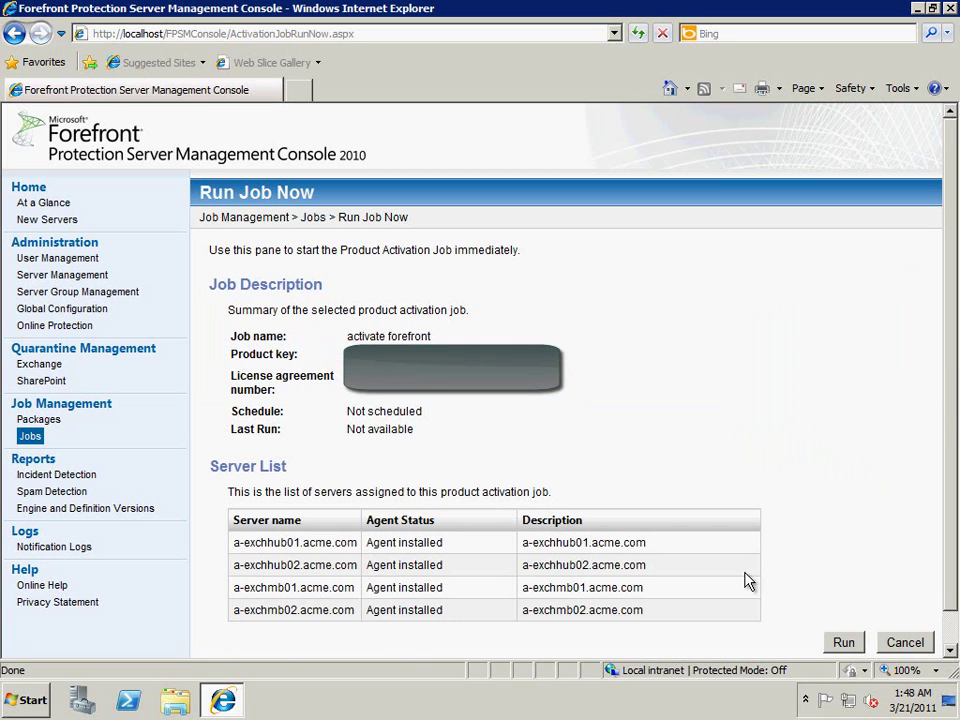
click(843, 643)
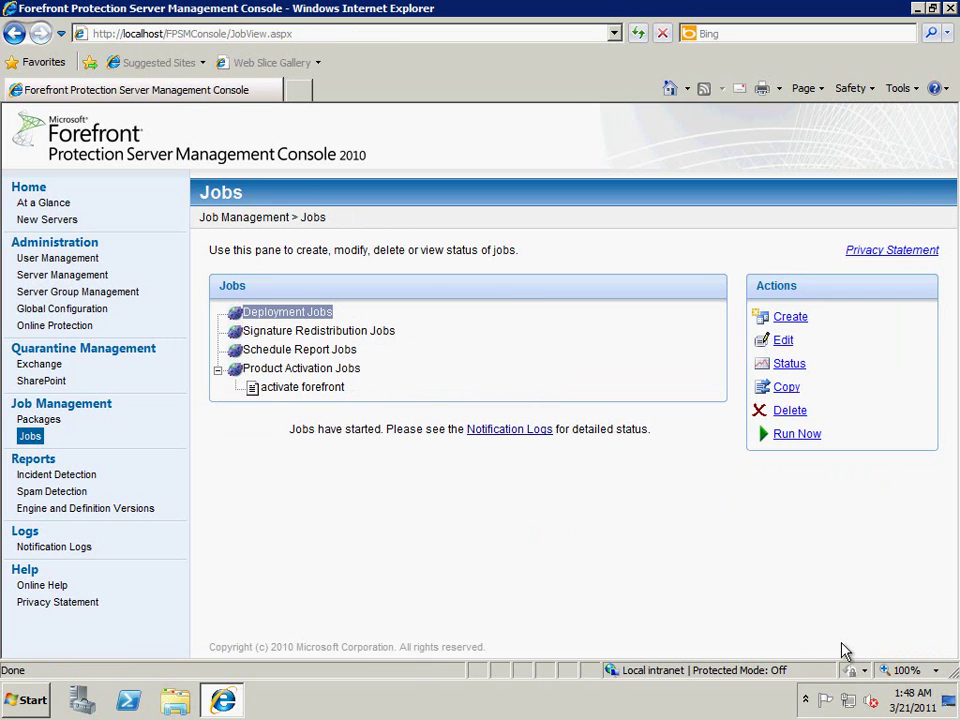
click(520, 436)
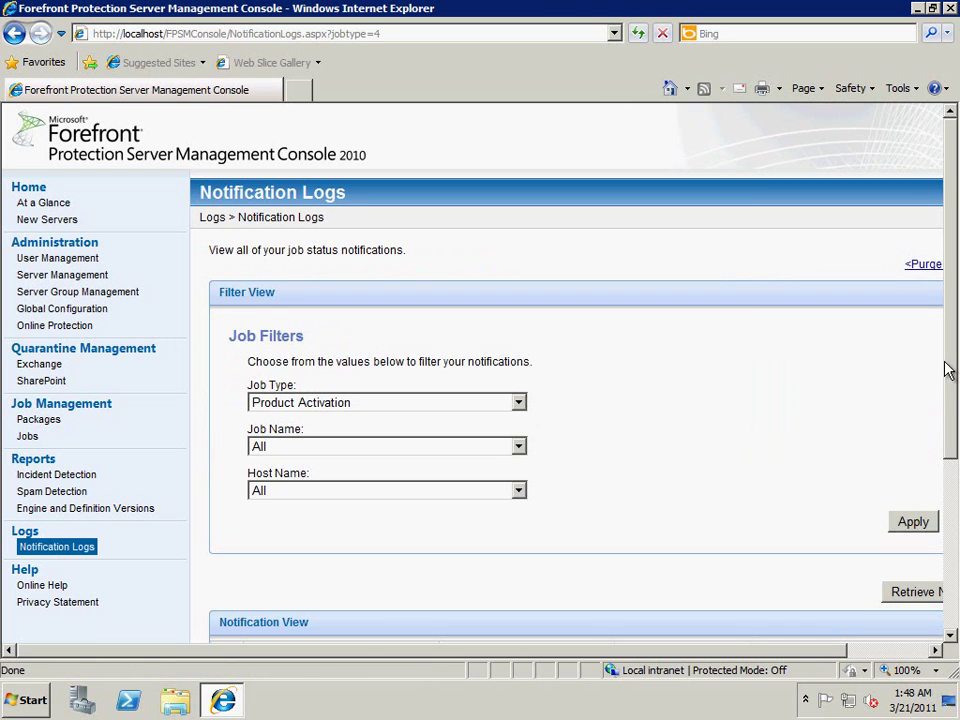
Step: Scroll the Notification View to see 'activate forefront' completed at 1:48:12 AM on all hosts
click(952, 516)
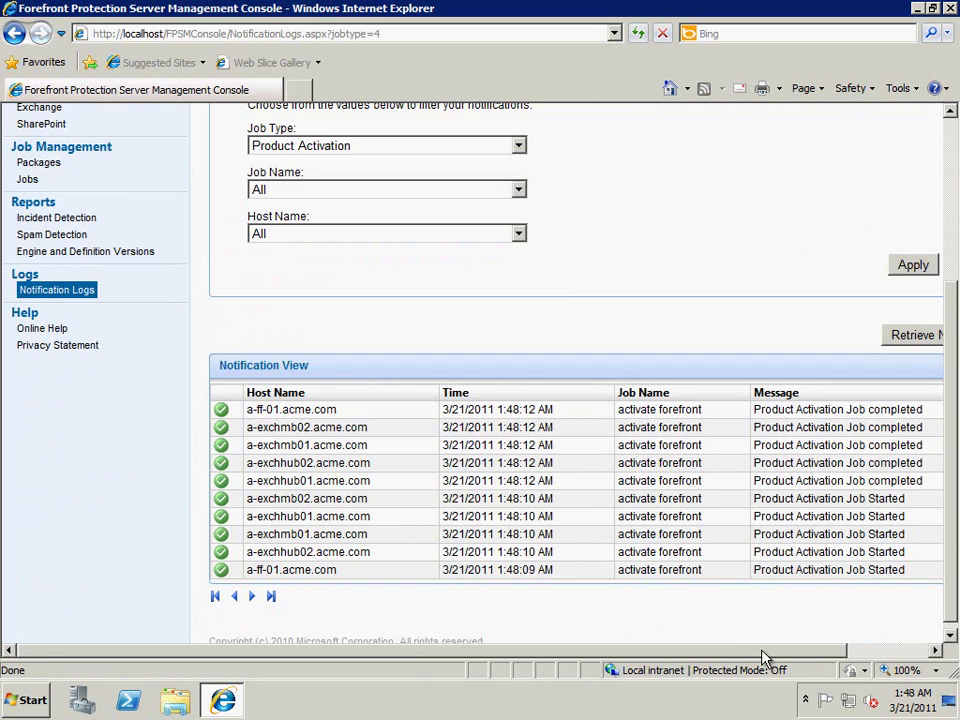
scroll(815, 660, right, 1)
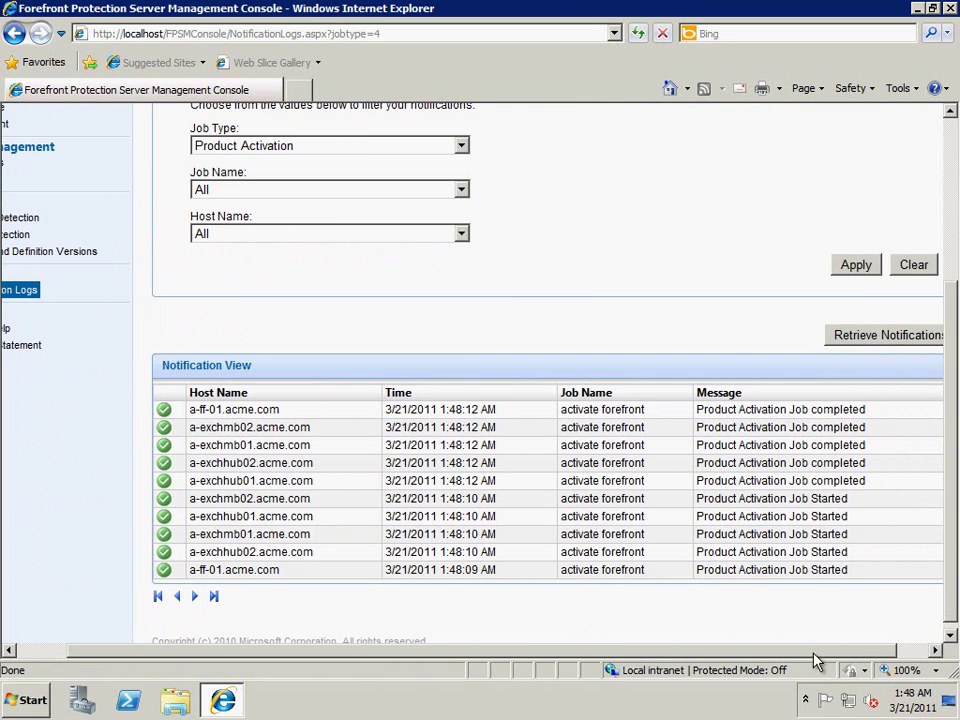